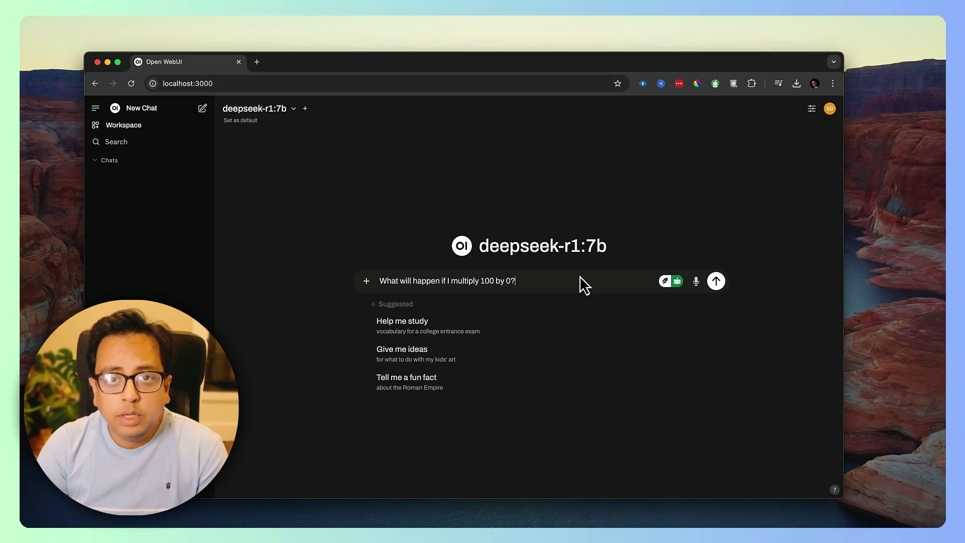
Send the 'multiply 100 by 0' question to deepseek-r1:7b, then open and close the model list.
{"action": "left_click", "coordinate": [717, 281]}
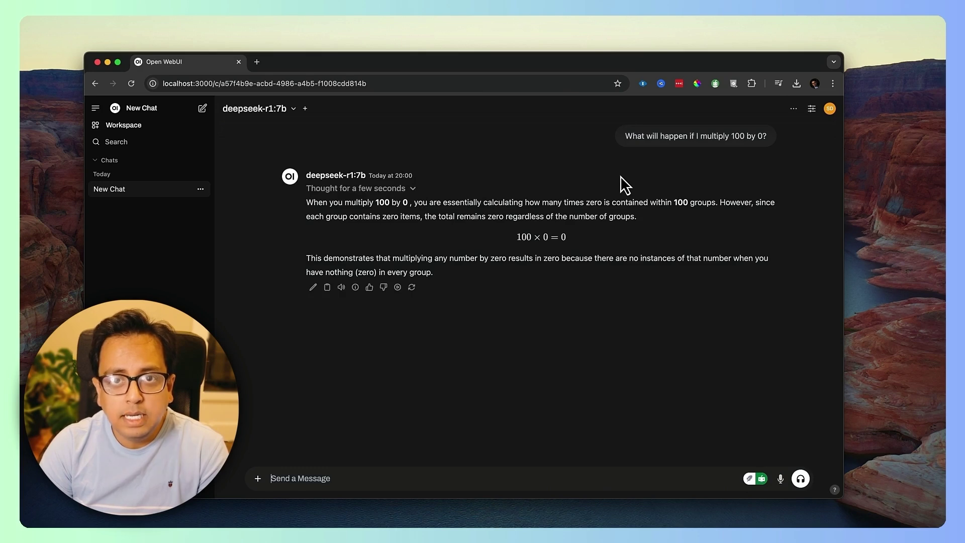
{"action": "left_click", "coordinate": [294, 109]}
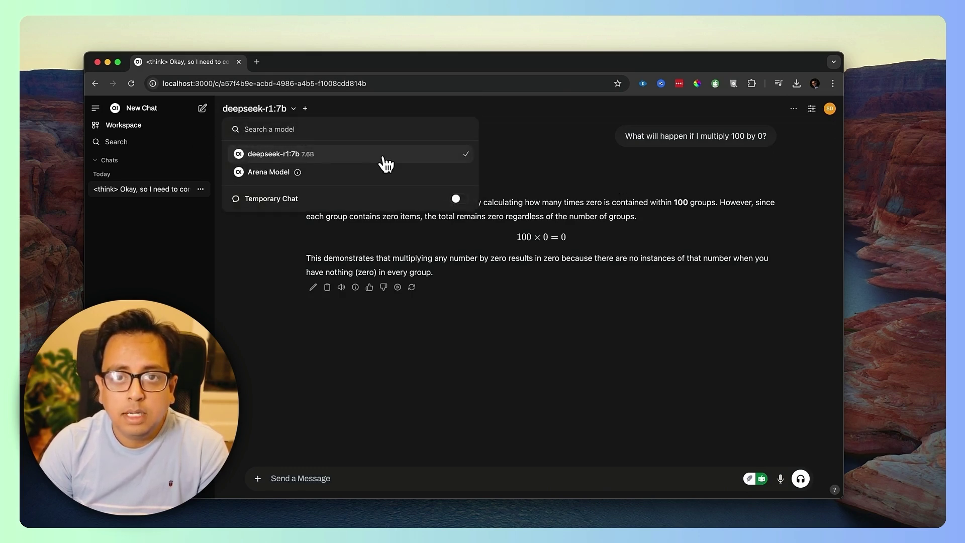
{"action": "left_click", "coordinate": [553, 149]}
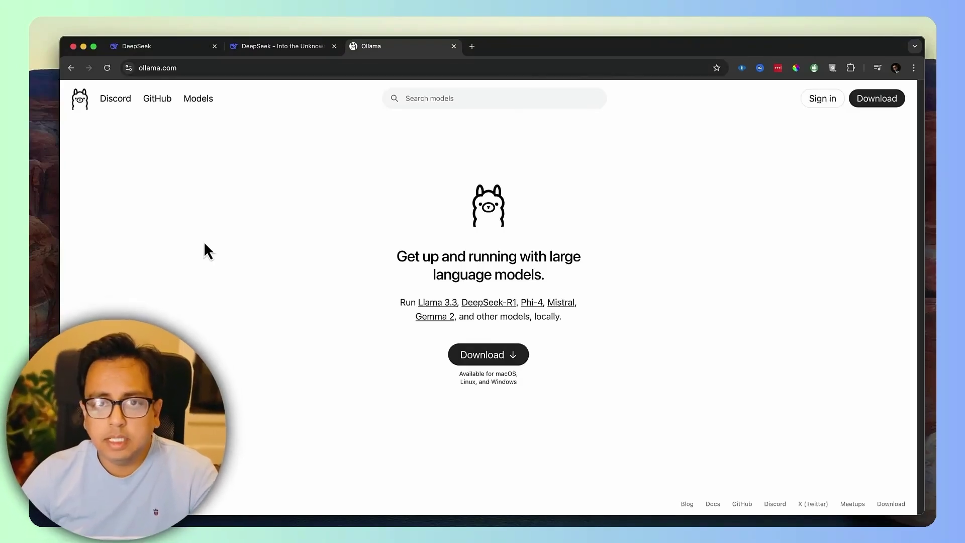
Download Ollama for macOS from ollama.com, saving Ollama-darwin.zip to the Desktop.
{"action": "left_click", "coordinate": [200, 69]}
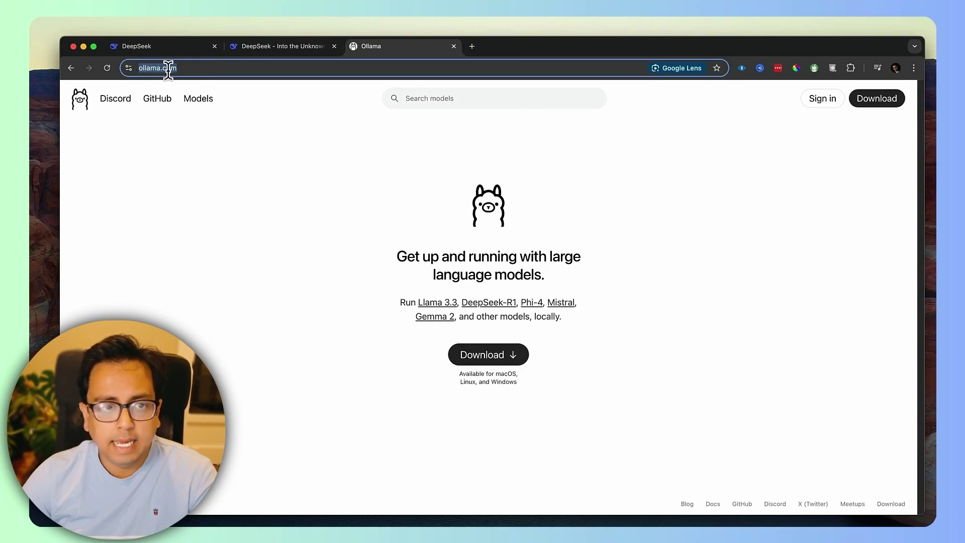
{"action": "left_click", "coordinate": [310, 227]}
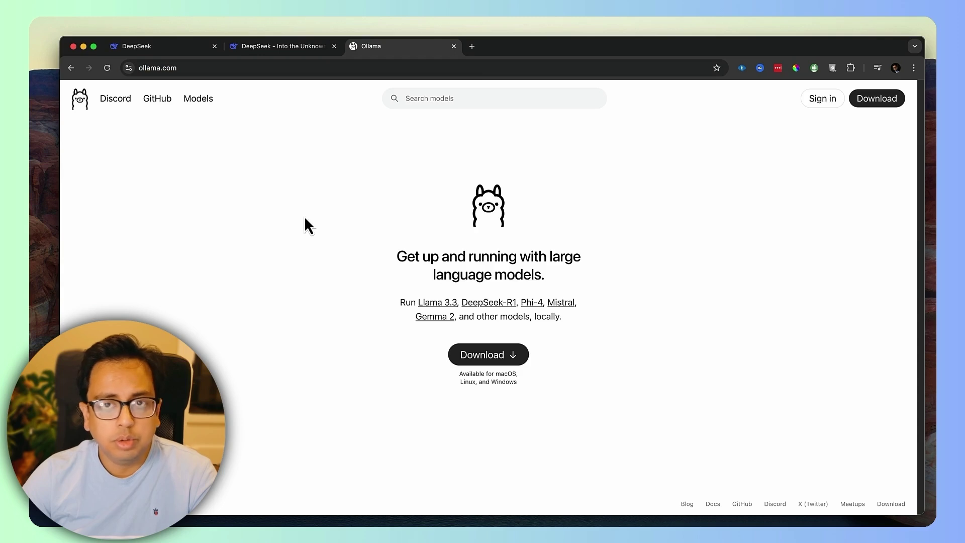
{"action": "left_click", "coordinate": [490, 360]}
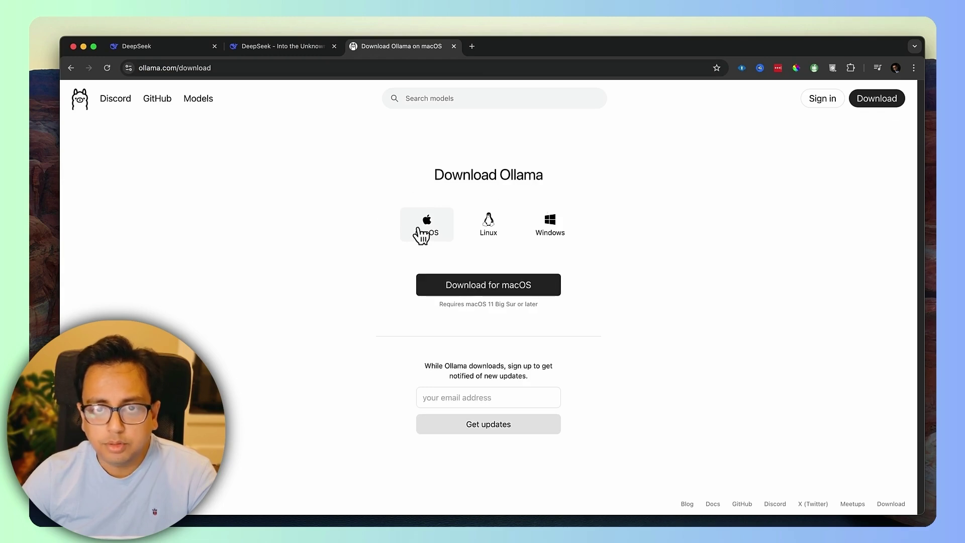
{"action": "left_click", "coordinate": [513, 290]}
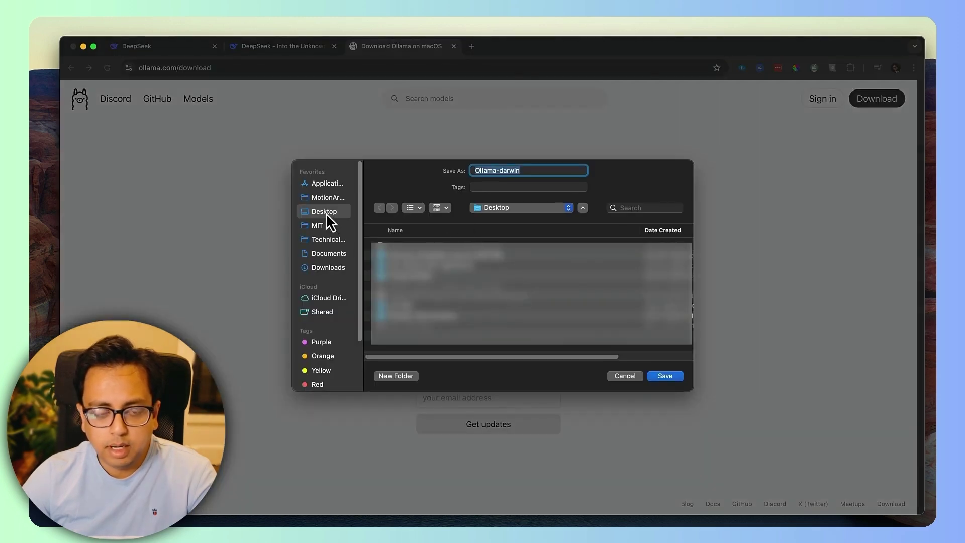
{"action": "left_click", "coordinate": [664, 377]}
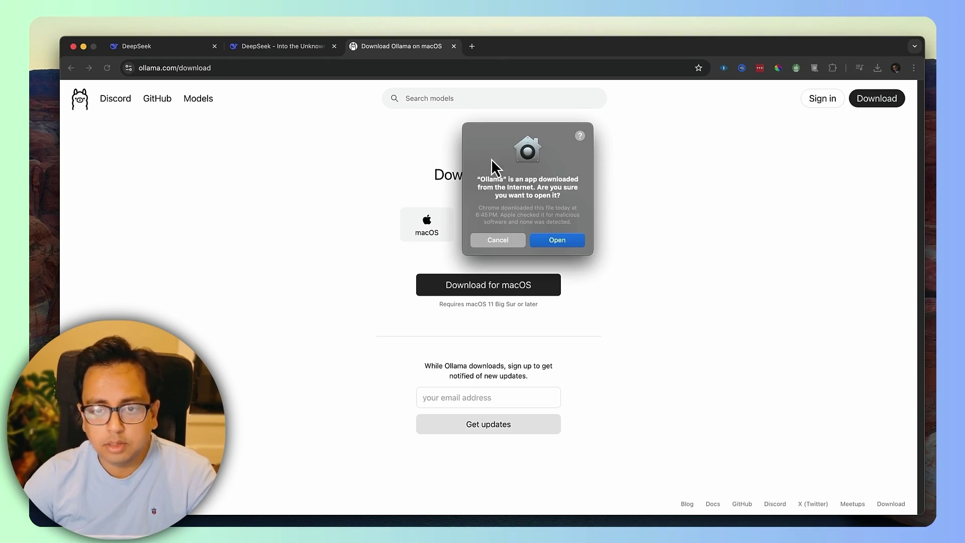
Open the Ollama app, move it to Applications, and install the ollama CLI with the admin password.
{"action": "left_click", "coordinate": [560, 241]}
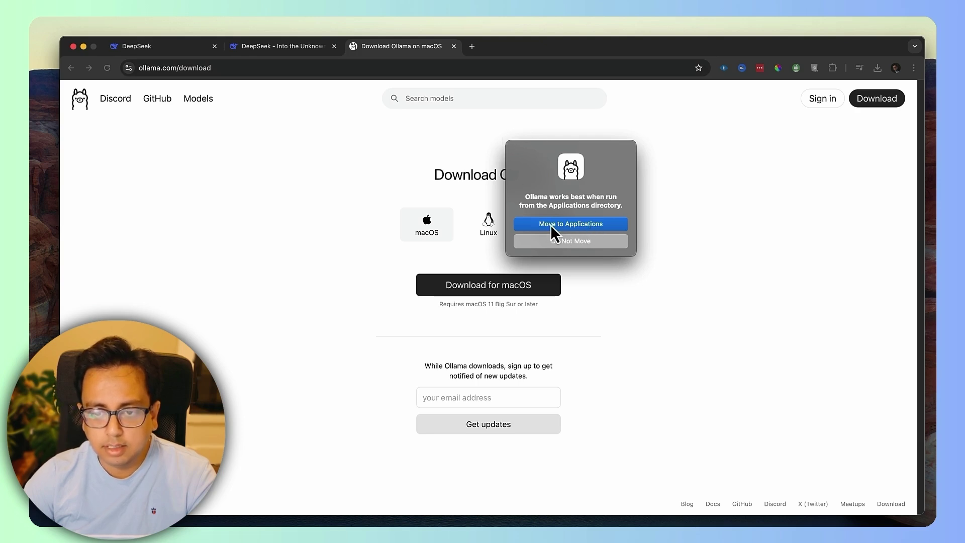
{"action": "left_click", "coordinate": [589, 225]}
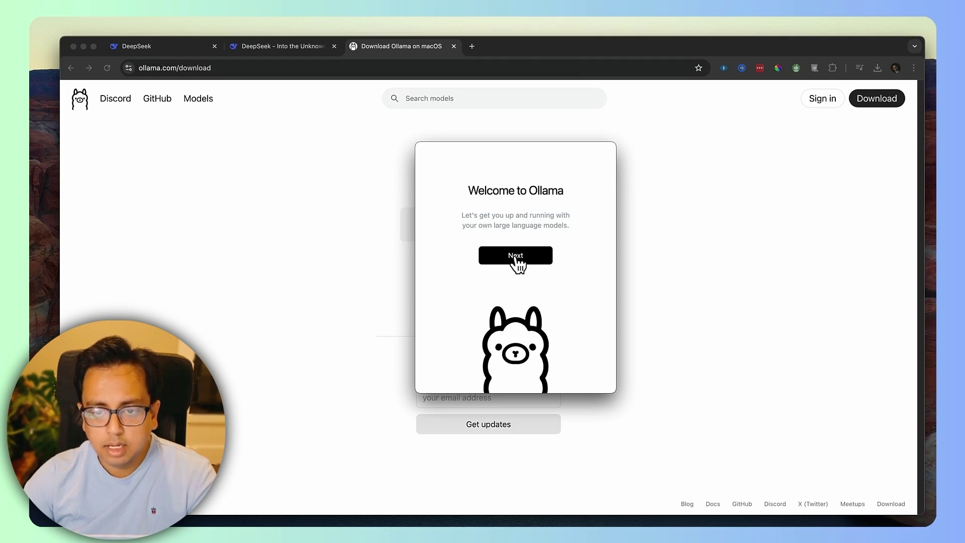
{"action": "left_click", "coordinate": [536, 262]}
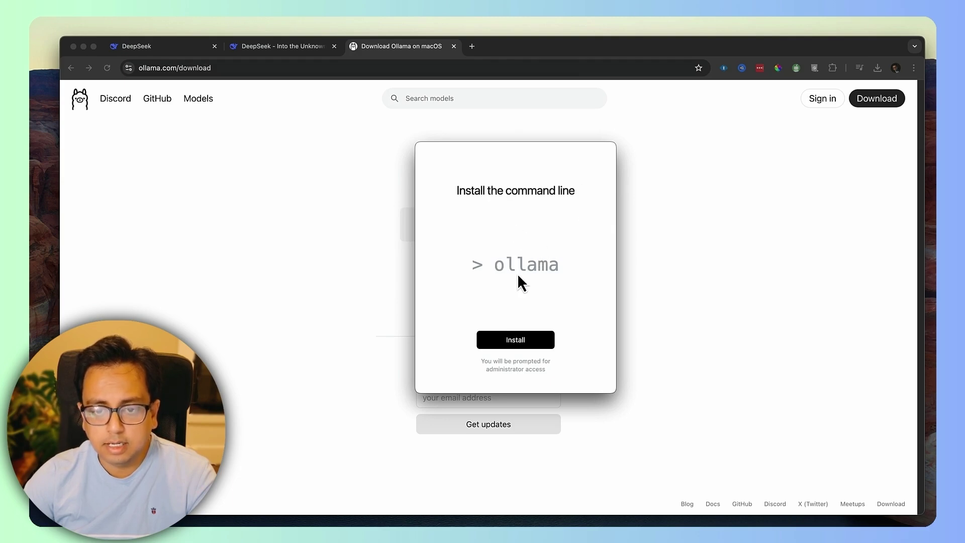
{"action": "left_click", "coordinate": [533, 344]}
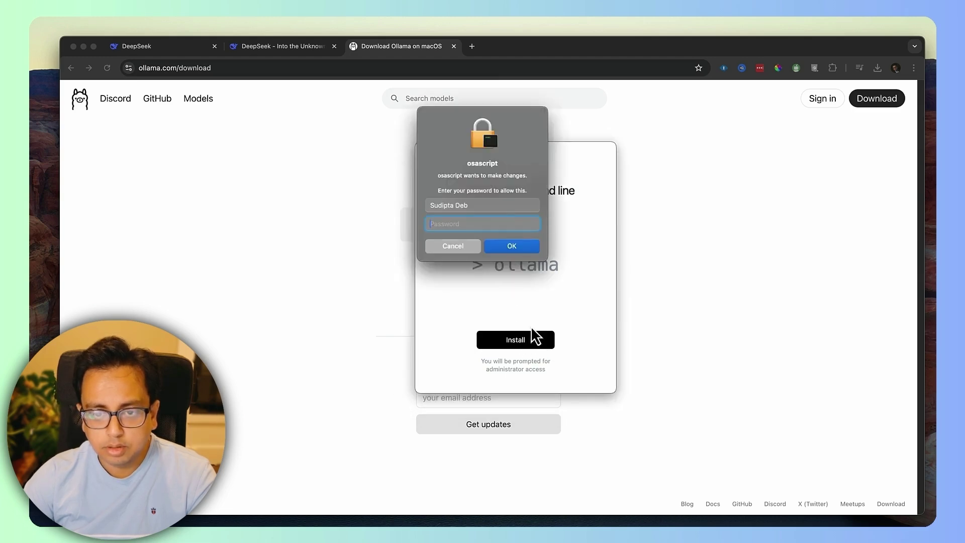
{"action": "type", "text": "******"}
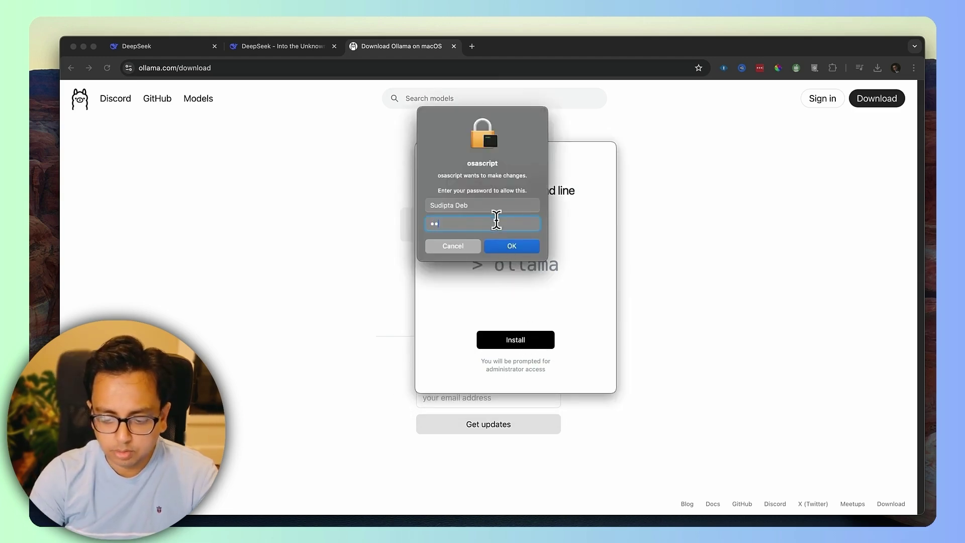
{"action": "type", "text": "*"}
{"action": "left_click", "coordinate": [523, 250]}
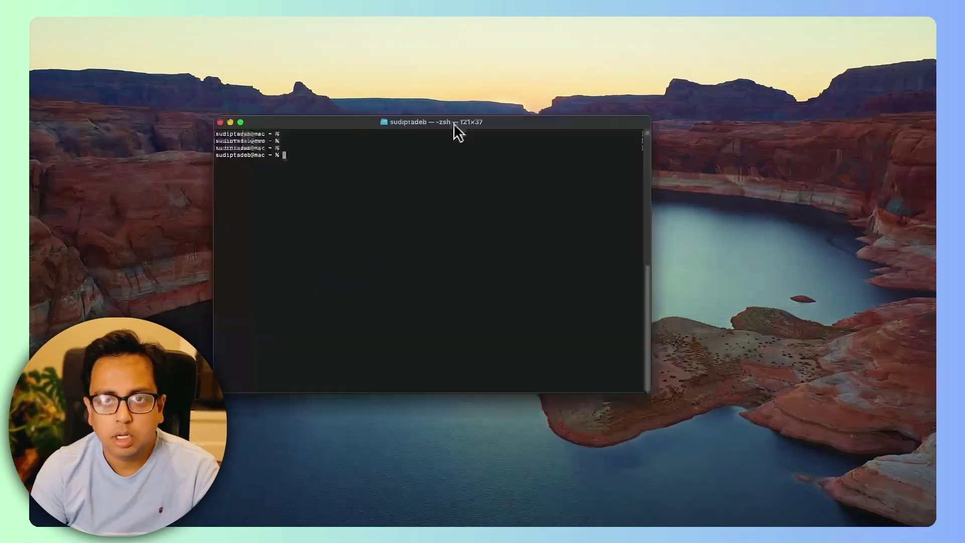
Run ollama --help in Terminal to list its available commands.
{"action": "type", "text": "oll"}
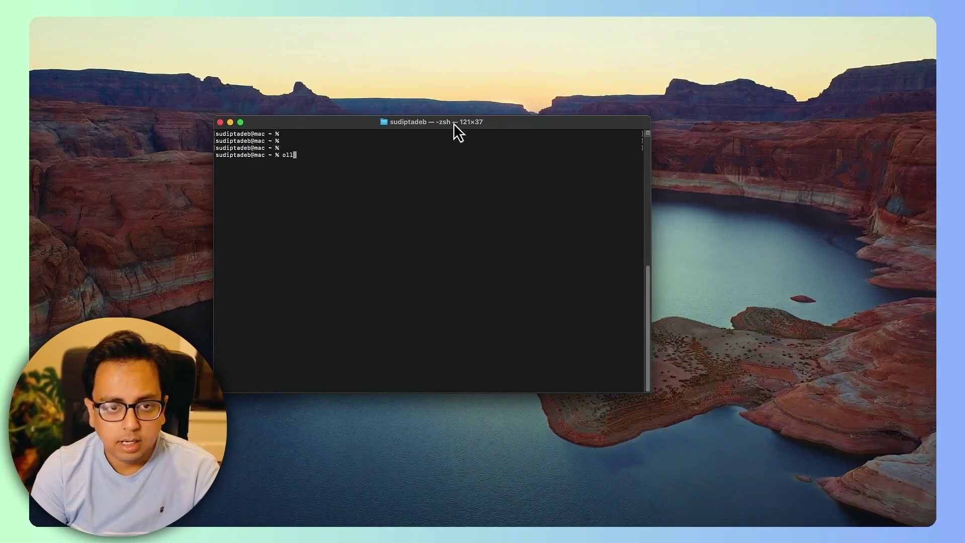
{"action": "type", "text": "ama --help"}
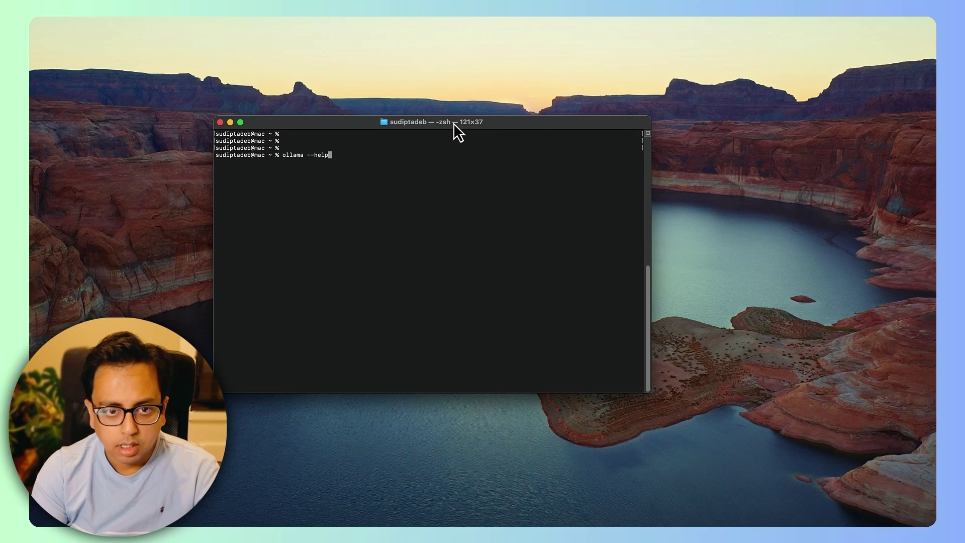
{"action": "key", "text": "Return"}
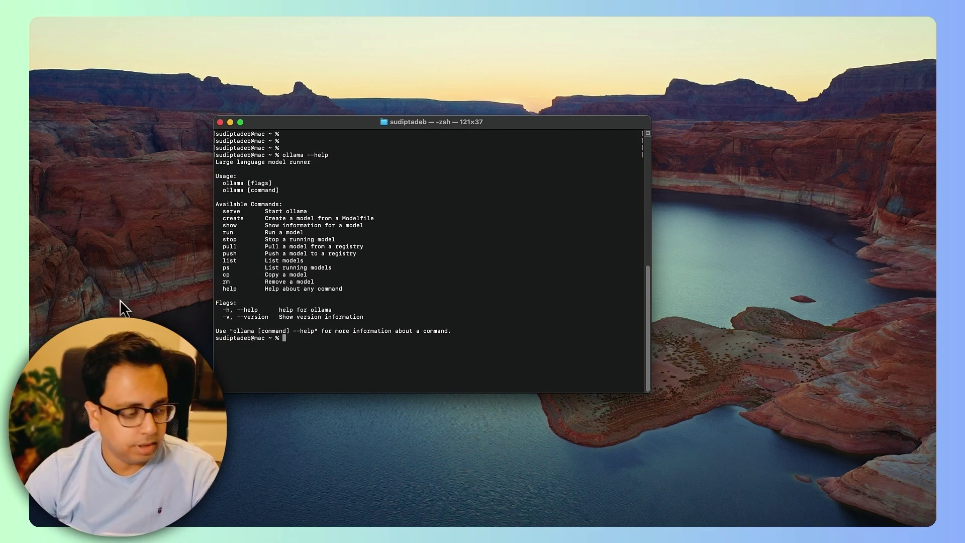
{"action": "key", "text": "super+Tab"}
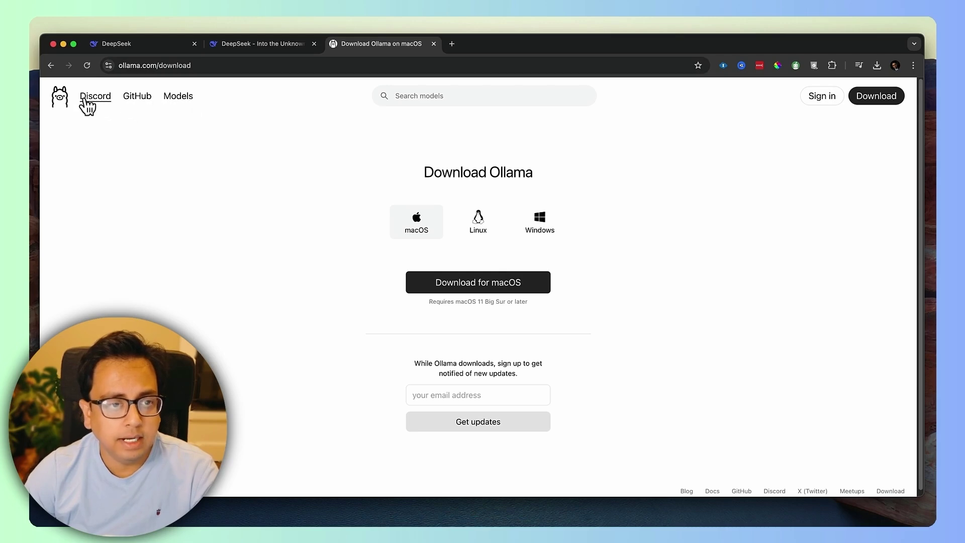
Search the Ollama model library for deepseek and open deepseek-r1 at the 7b size.
{"action": "left_click", "coordinate": [179, 97]}
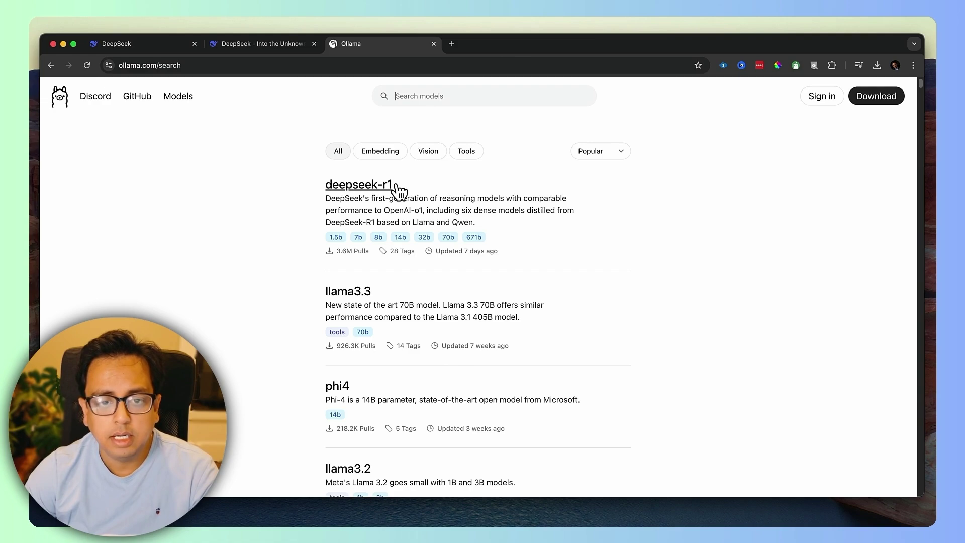
{"action": "type", "text": "deepseek"}
{"action": "left_click", "coordinate": [380, 189]}
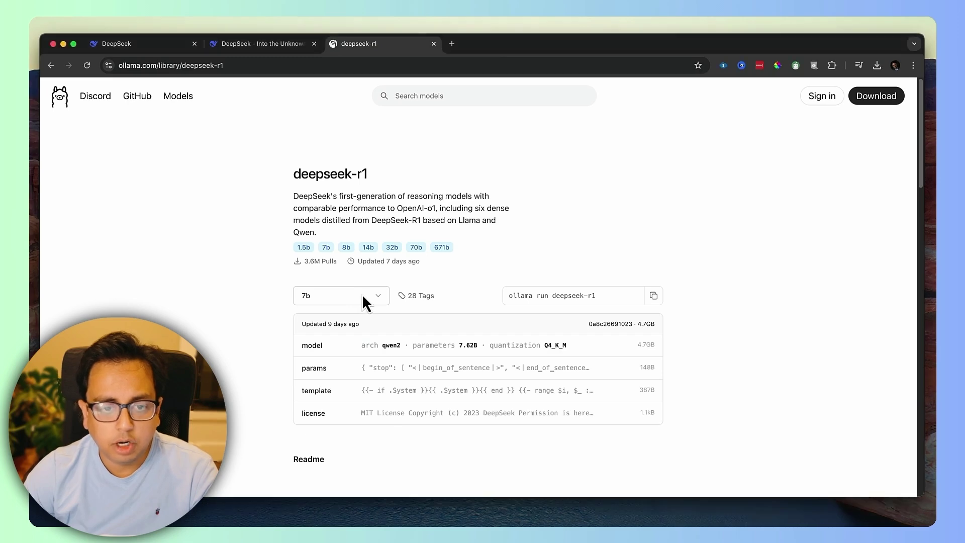
{"action": "left_click", "coordinate": [346, 300]}
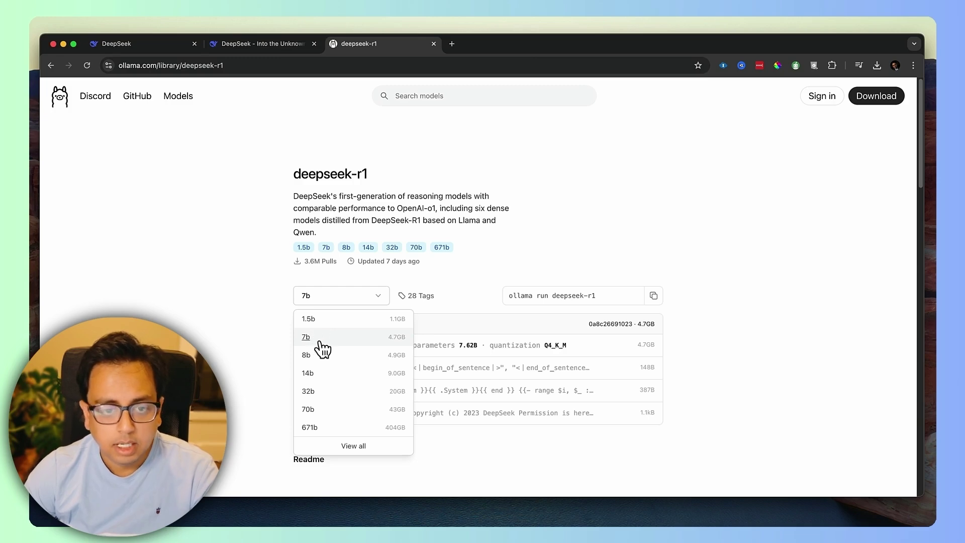
{"action": "left_click", "coordinate": [320, 338]}
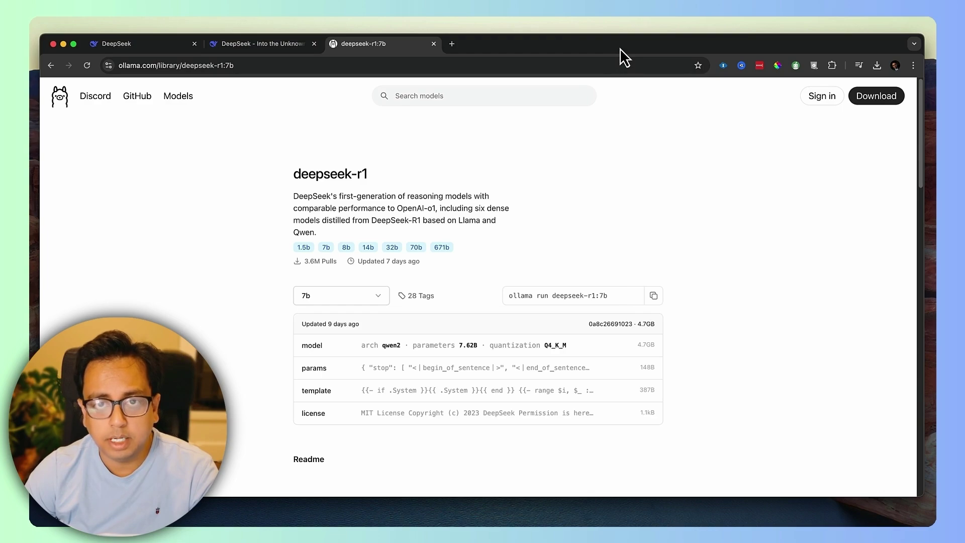
Clear the Terminal and run ollama run deepseek-r1:7b to pull the 4.7 GB model.
{"action": "key", "text": "ctrl+Right"}
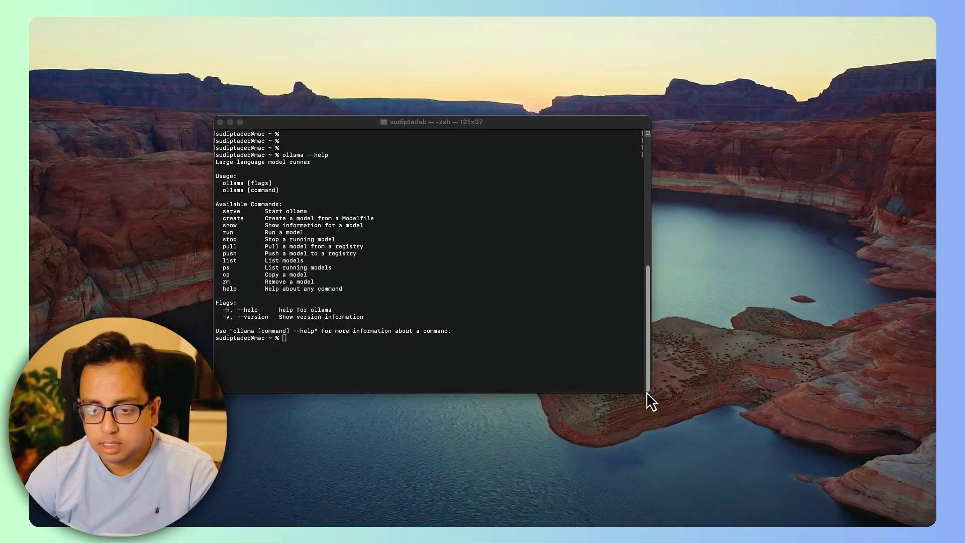
{"action": "left_click", "coordinate": [383, 340]}
{"action": "type", "text": "cle"}
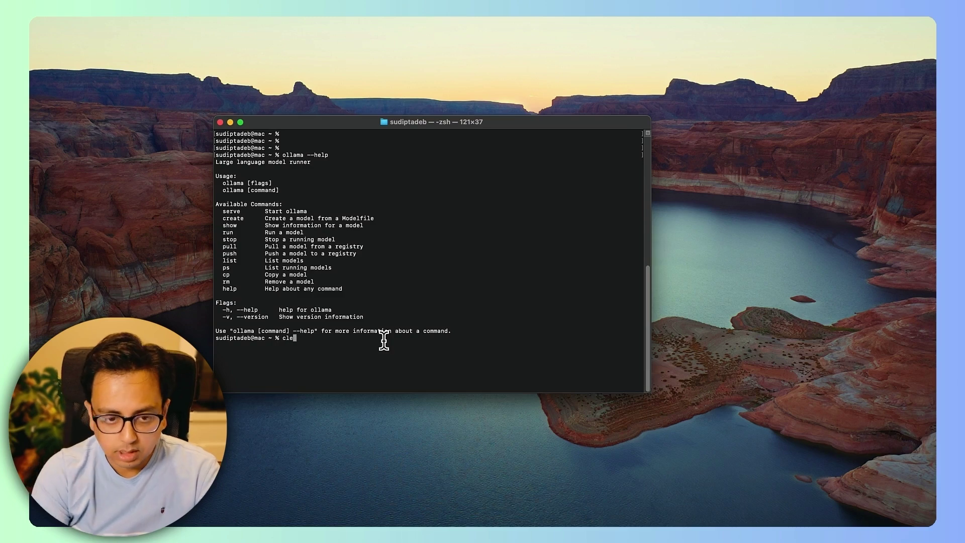
{"action": "type", "text": "ar"}
{"action": "key", "text": "Return"}
{"action": "key", "text": "Return"}
{"action": "key", "text": "Return"}
{"action": "key", "text": "Return"}
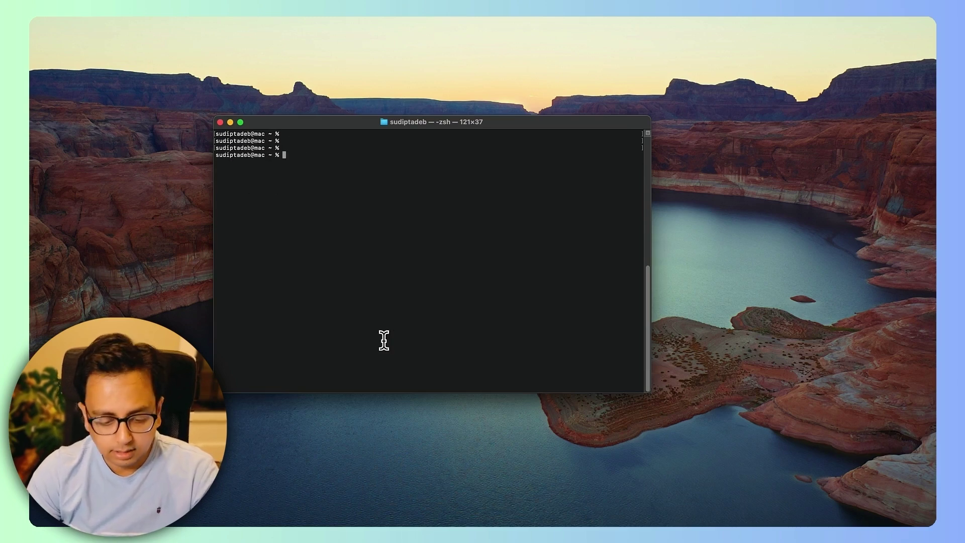
{"action": "type", "text": "ollama run deepseek-r1:7b"}
{"action": "key", "text": "Return"}
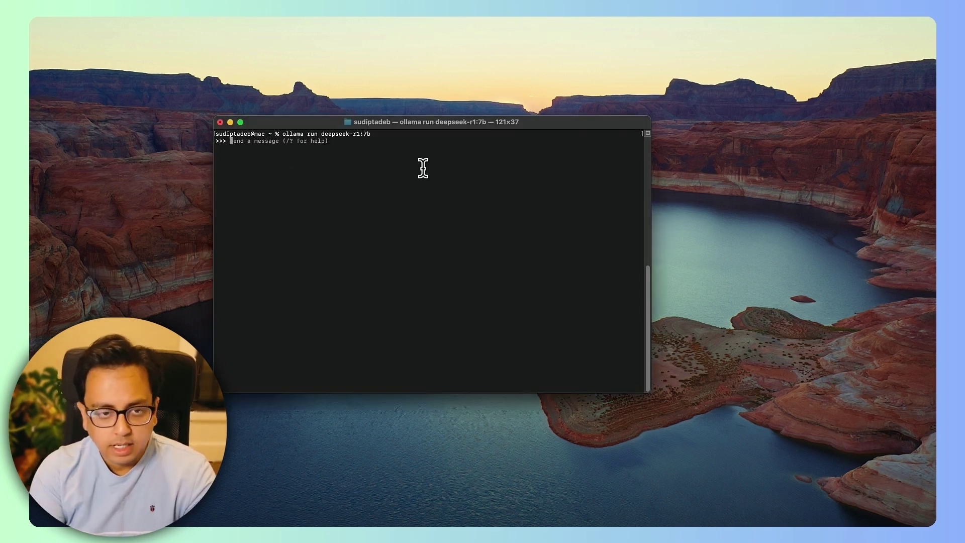
Ask the model 'what will happen if I multiply 100 with 0?' at the >>> prompt.
{"action": "type", "text": "what wi"}
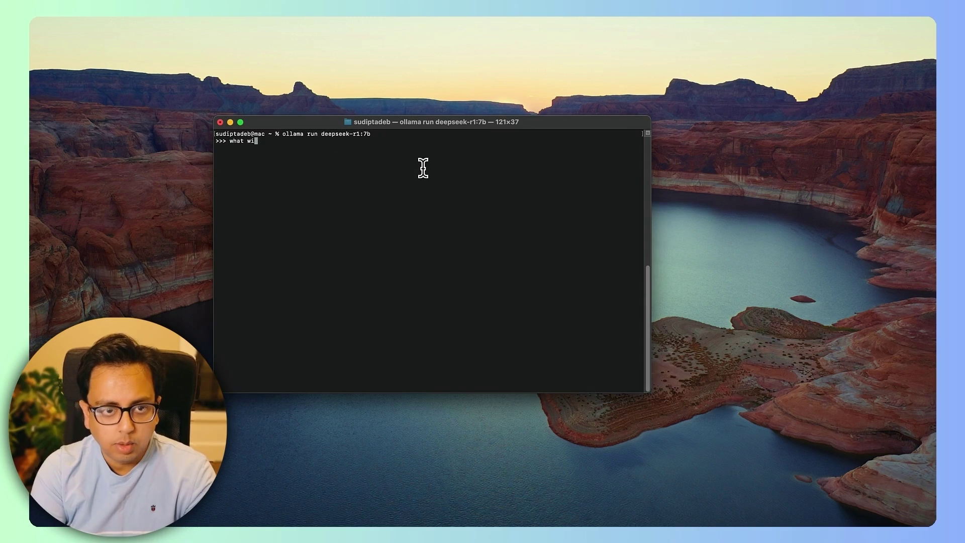
{"action": "type", "text": "ll happen i"}
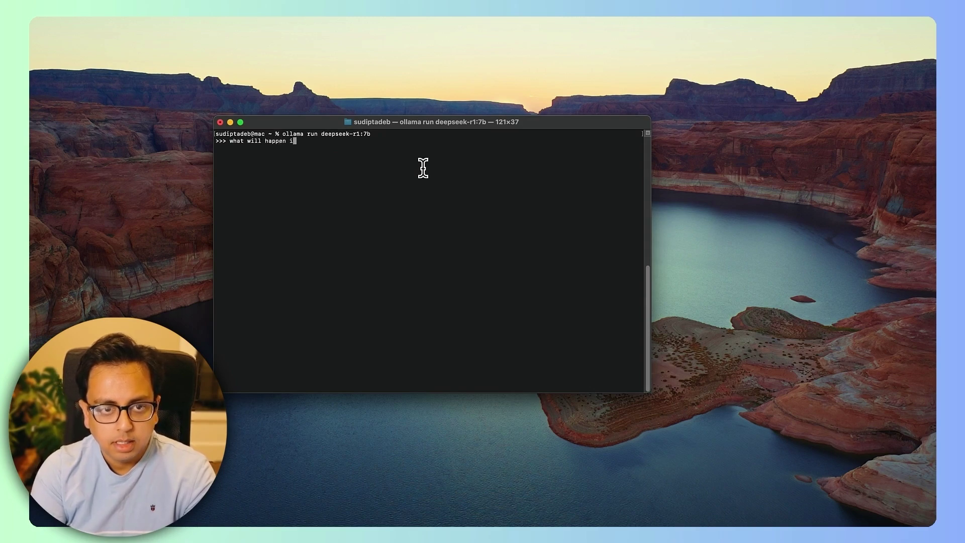
{"action": "type", "text": "f I mu"}
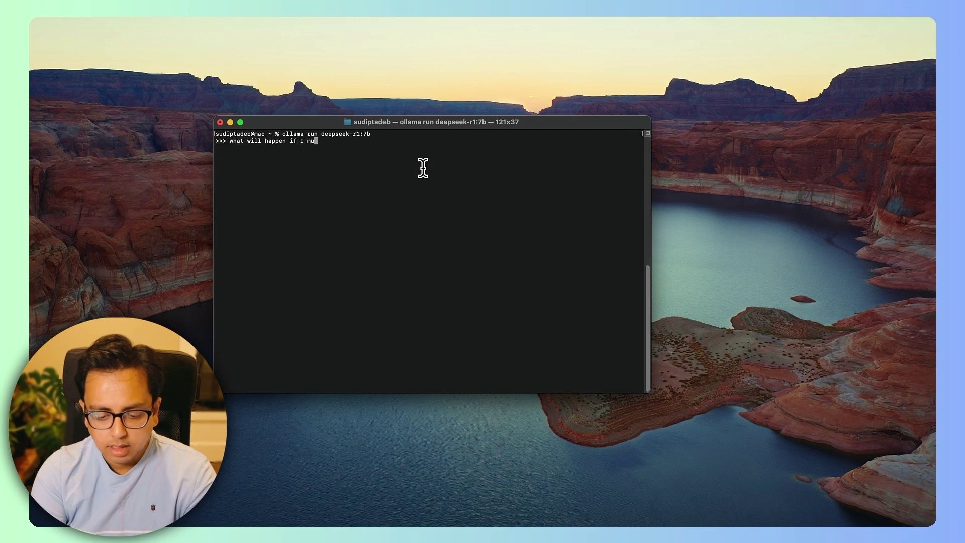
{"action": "type", "text": "ltiply 100"}
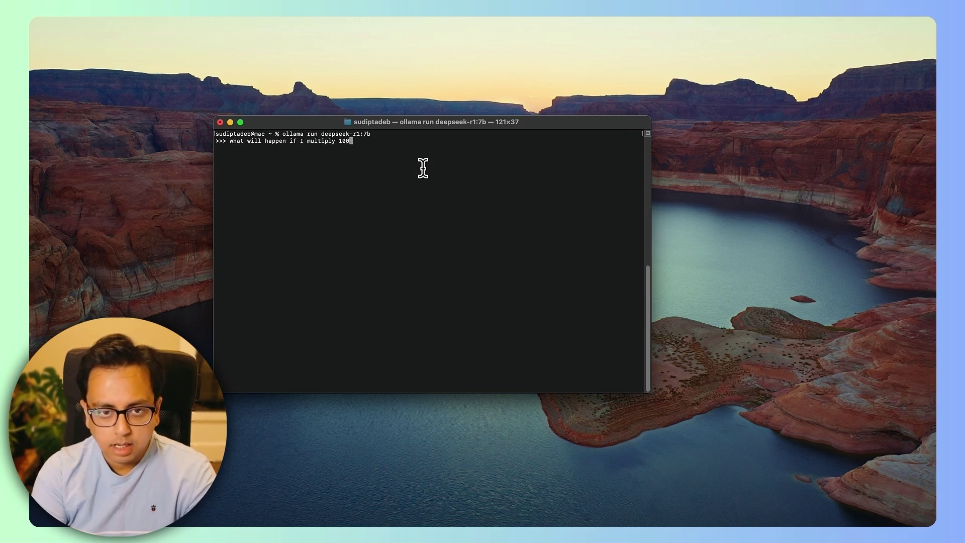
{"action": "type", "text": " with 0"}
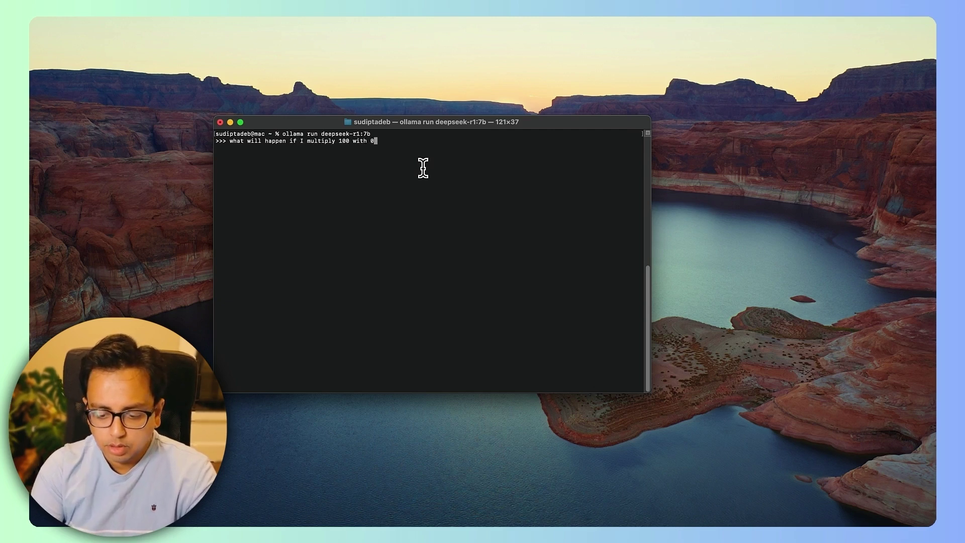
{"action": "type", "text": "?"}
{"action": "key", "text": "Return"}
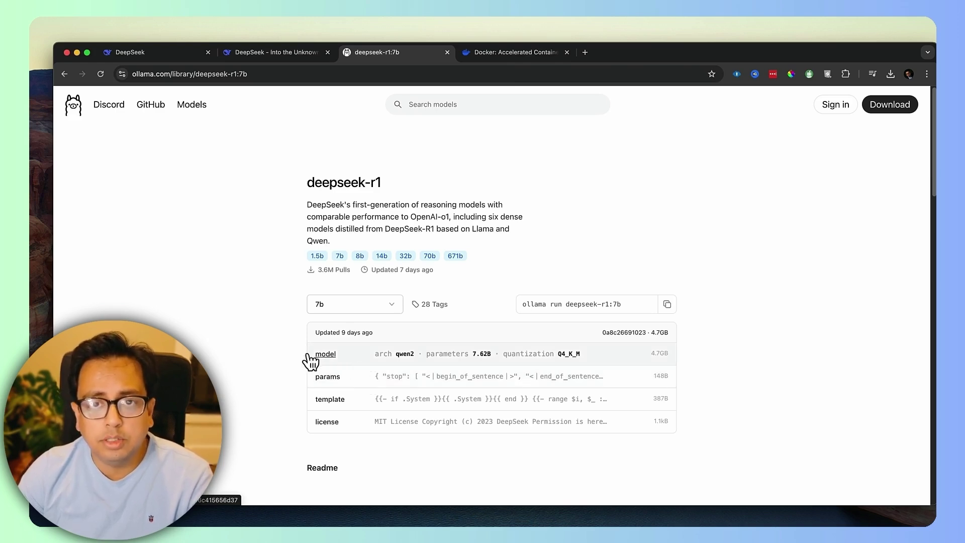
Download Docker Desktop for Intel Macs to the Desktop and open Docker.dmg.
{"action": "left_click", "coordinate": [524, 57]}
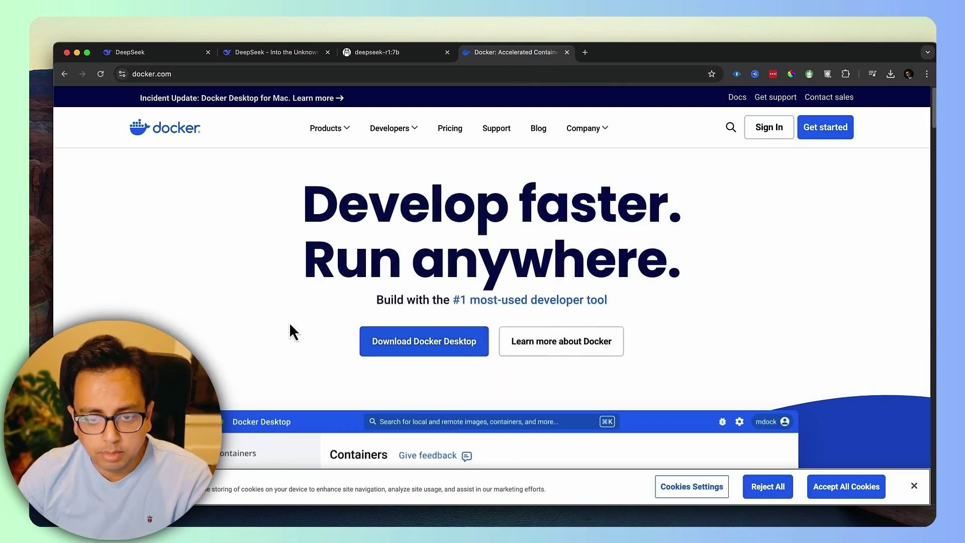
{"action": "mouse_move", "coordinate": [411, 343]}
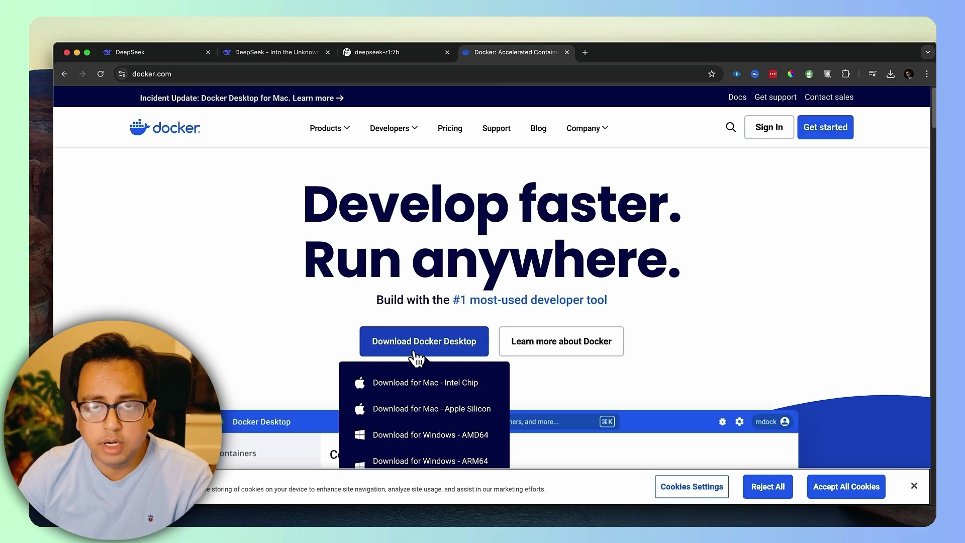
{"action": "left_click", "coordinate": [446, 386]}
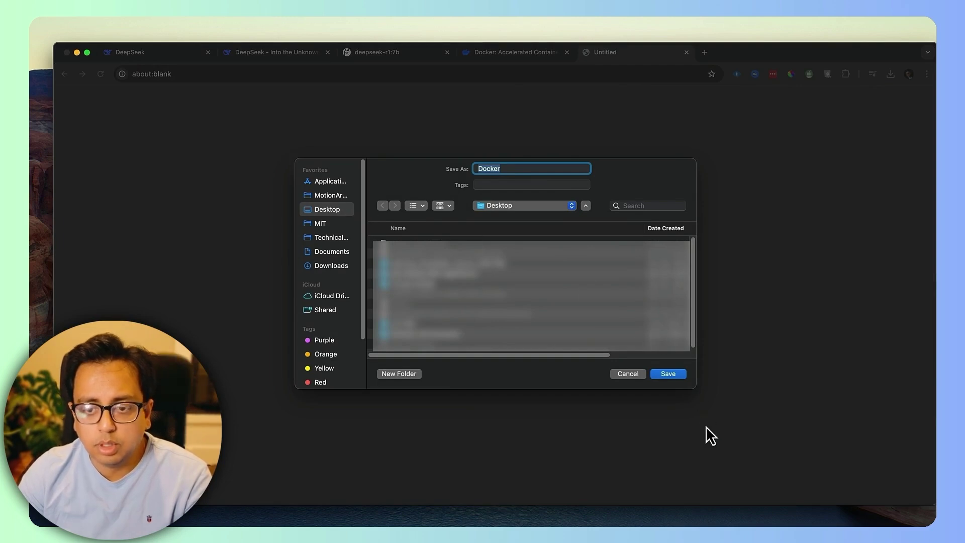
{"action": "left_click", "coordinate": [679, 374]}
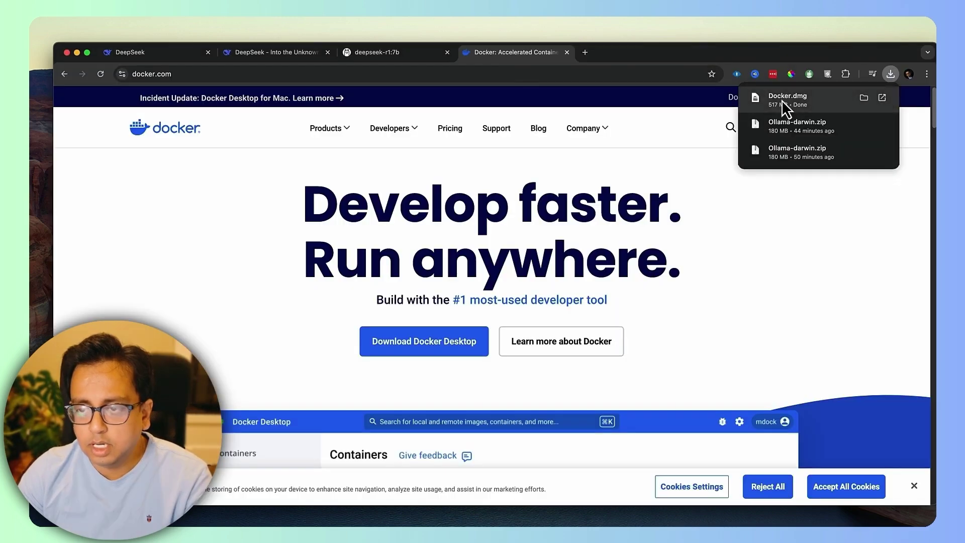
{"action": "left_click", "coordinate": [784, 101]}
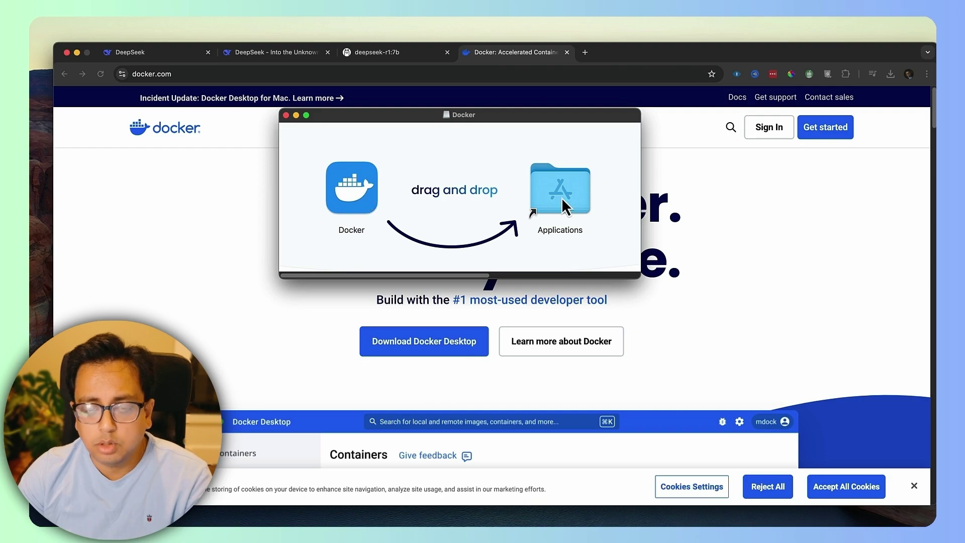
Drag Docker into Applications and skip the Docker Desktop sign-in.
{"action": "left_click_drag", "start_coordinate": [359, 192], "coordinate": [544, 188]}
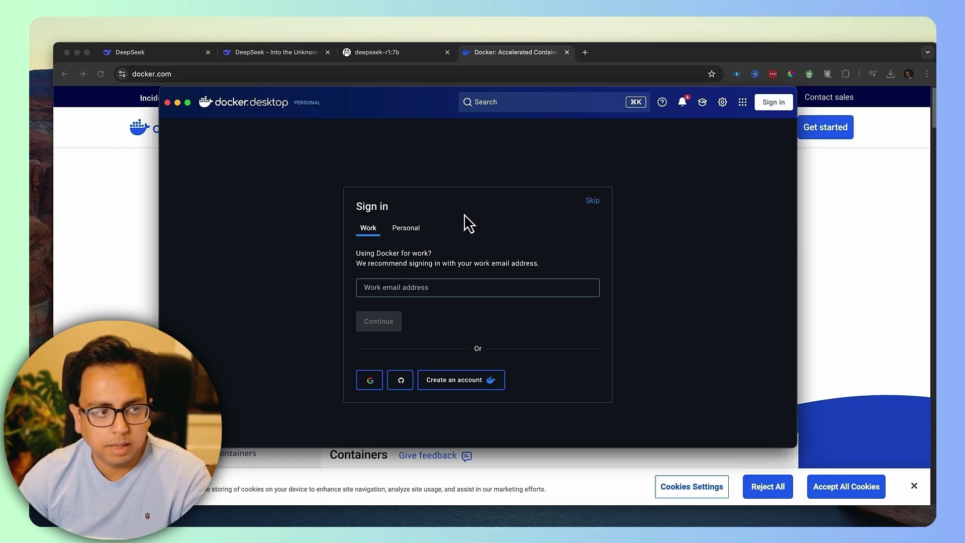
{"action": "left_click", "coordinate": [593, 200]}
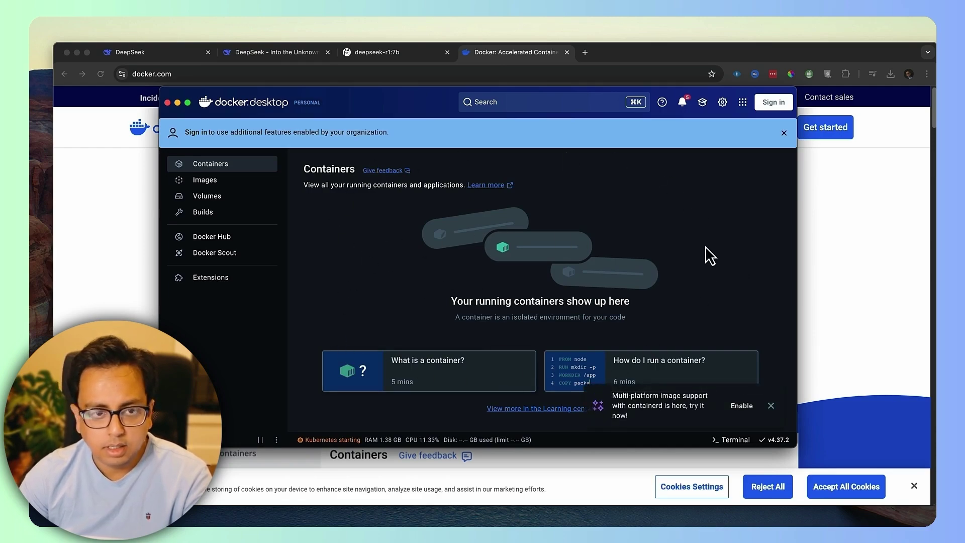
Minimize Docker Desktop and copy the Open WebUI Docker quick-start command for local Ollama.
{"action": "left_click", "coordinate": [177, 103]}
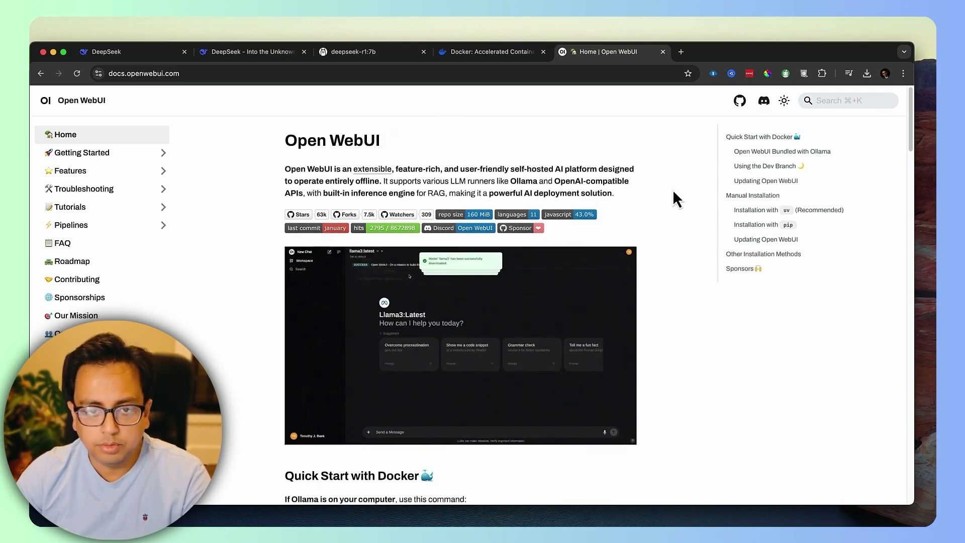
{"action": "scroll", "coordinate": [673, 198], "scroll_direction": "down", "scroll_amount": 6}
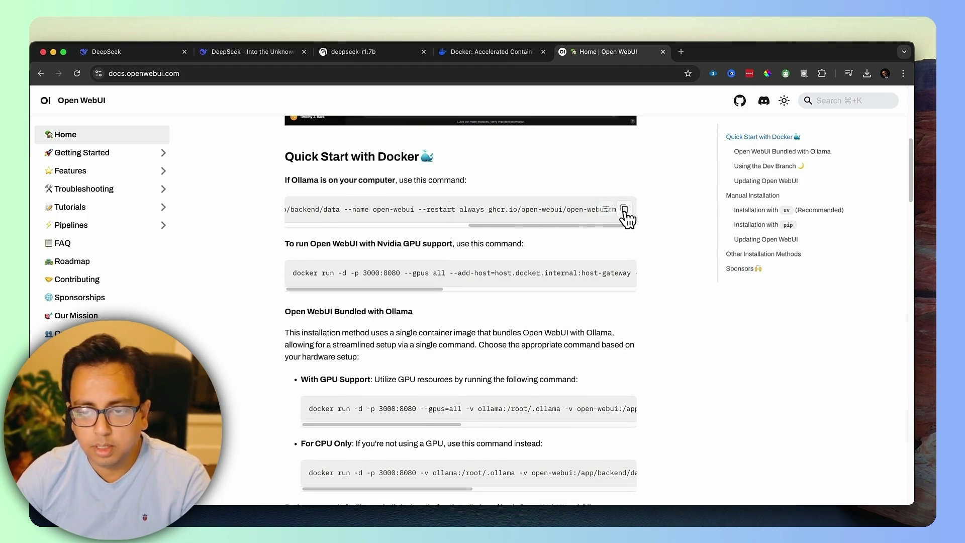
{"action": "left_click", "coordinate": [624, 210]}
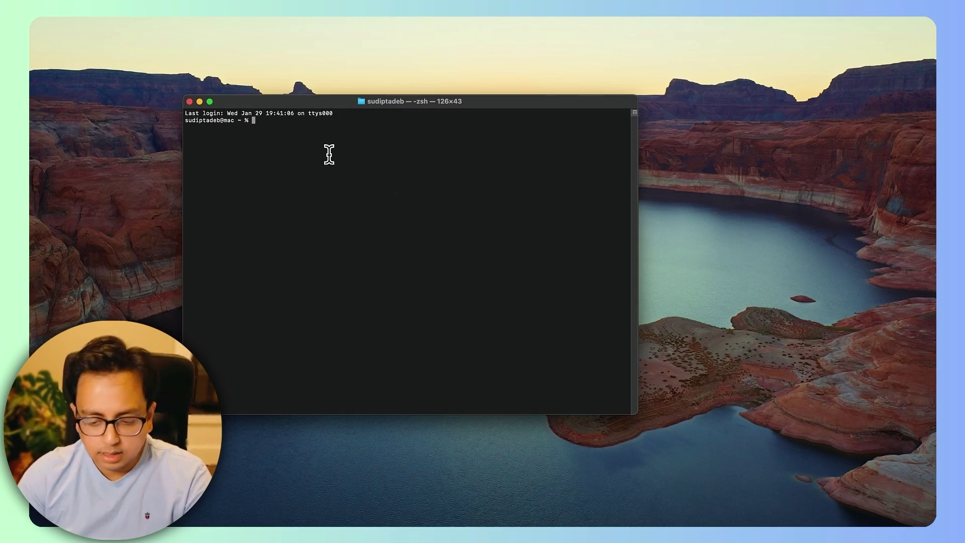
Run the pasted docker run command to start the open-webui container on port 3000:8080, then check Docker Desktop.
{"action": "key", "text": "super+v"}
{"action": "key", "text": "Return"}
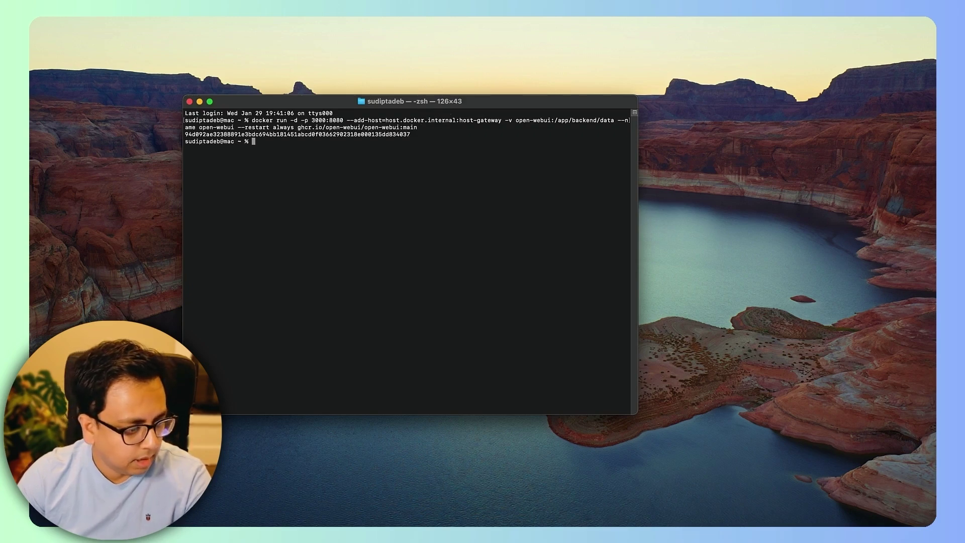
{"action": "key", "text": "super+Tab"}
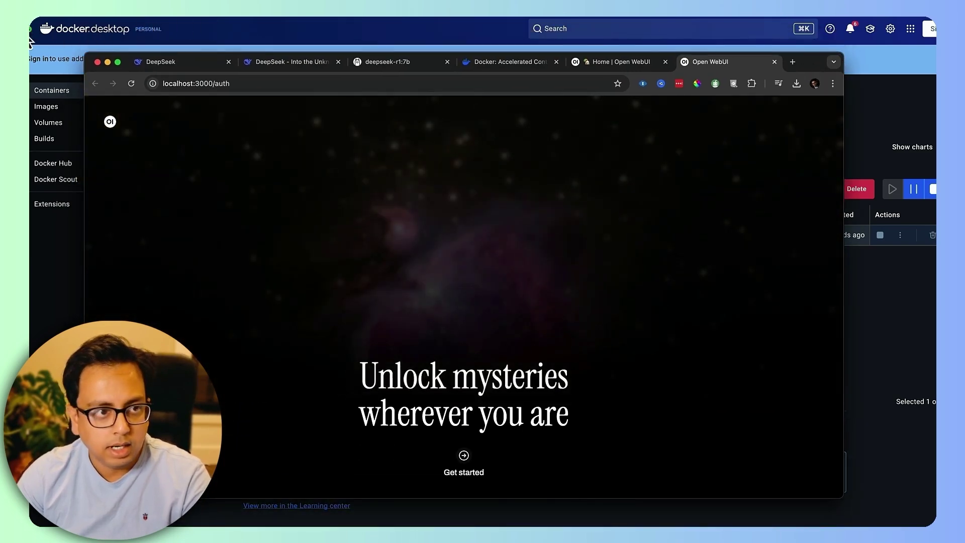
Begin Open WebUI setup on localhost:3000 and enter the admin's full name.
{"action": "left_click", "coordinate": [31, 31]}
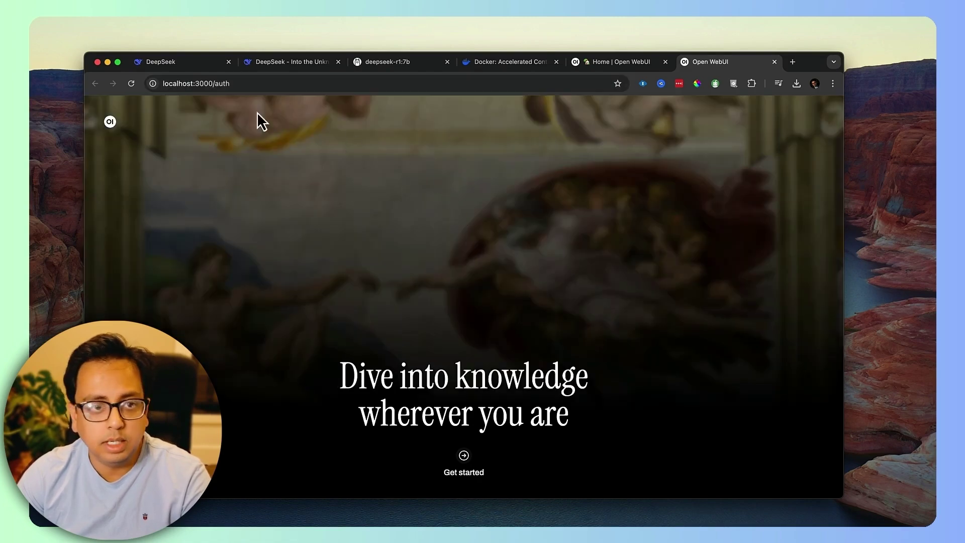
{"action": "left_click", "coordinate": [464, 458]}
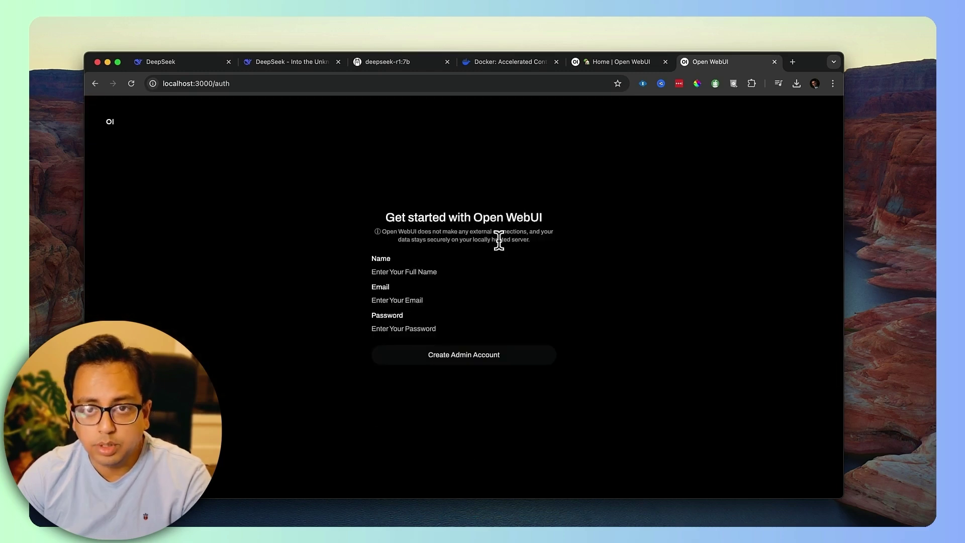
{"action": "left_click", "coordinate": [427, 272]}
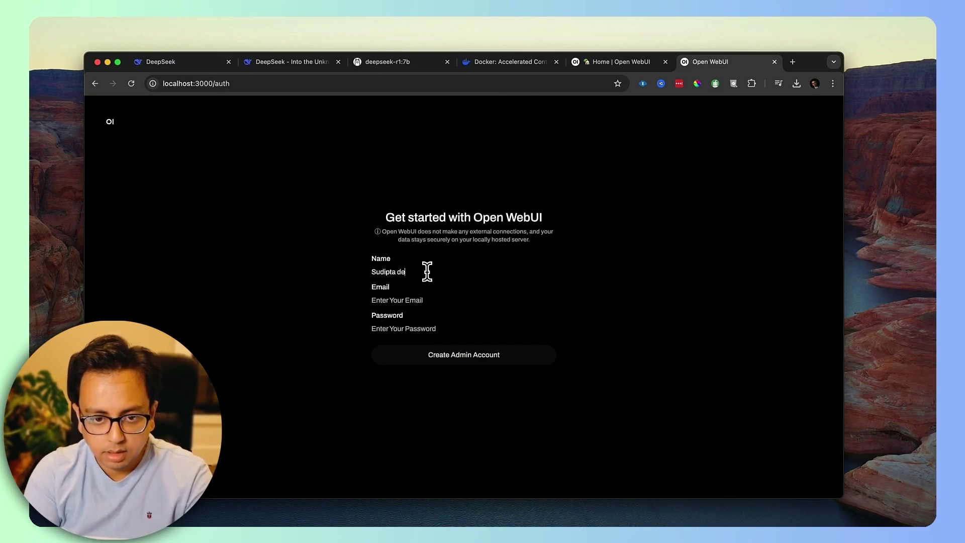
{"action": "key", "text": "BackSpace"}
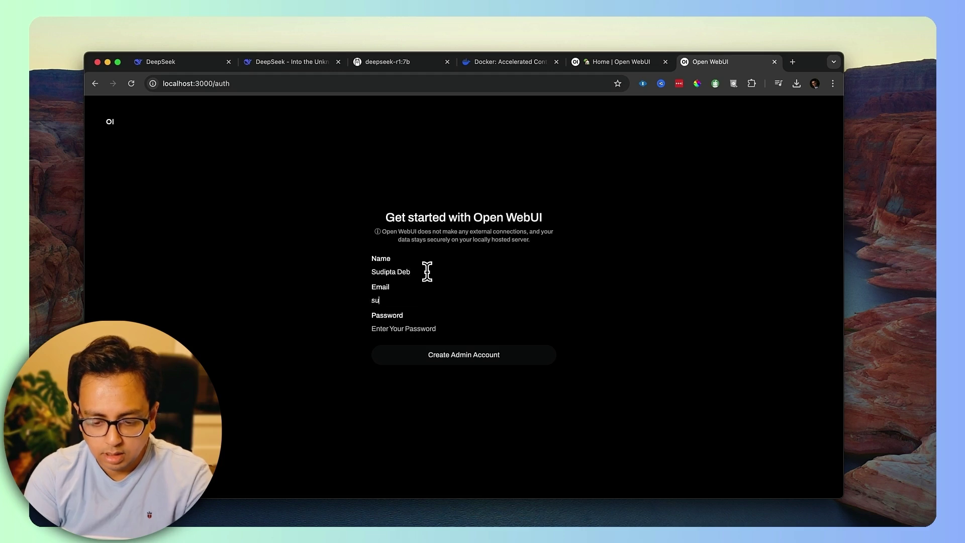
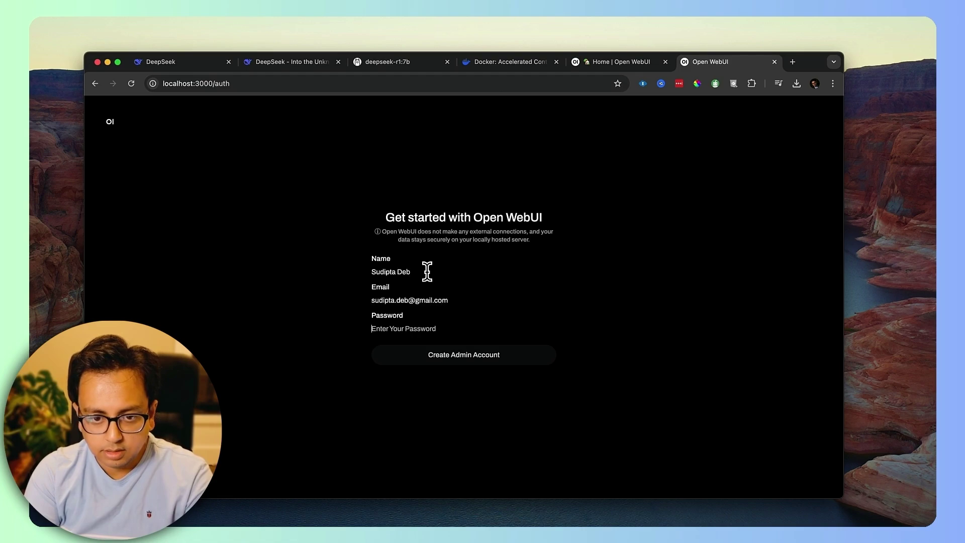
Fill in the admin e-mail and password, create the admin account, and dismiss What's New.
{"action": "type", "text": "•••"}
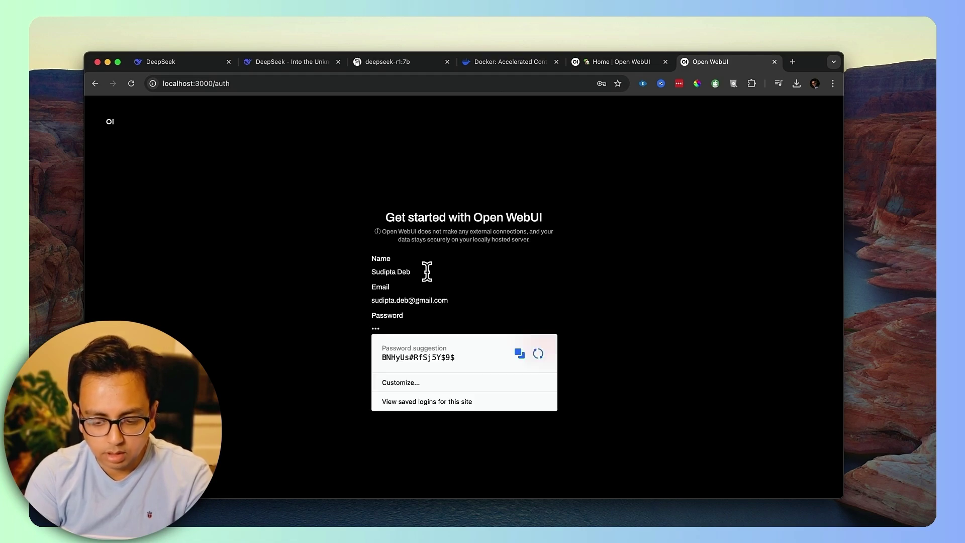
{"action": "key", "text": "BackSpace"}
{"action": "key", "text": "BackSpace"}
{"action": "key", "text": "BackSpace"}
{"action": "type", "text": "••••"}
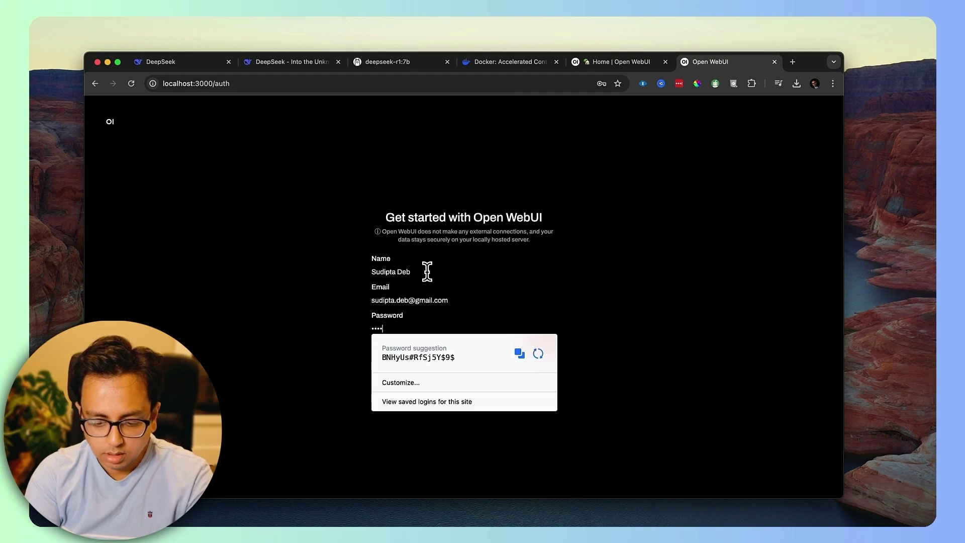
{"action": "type", "text": "•••"}
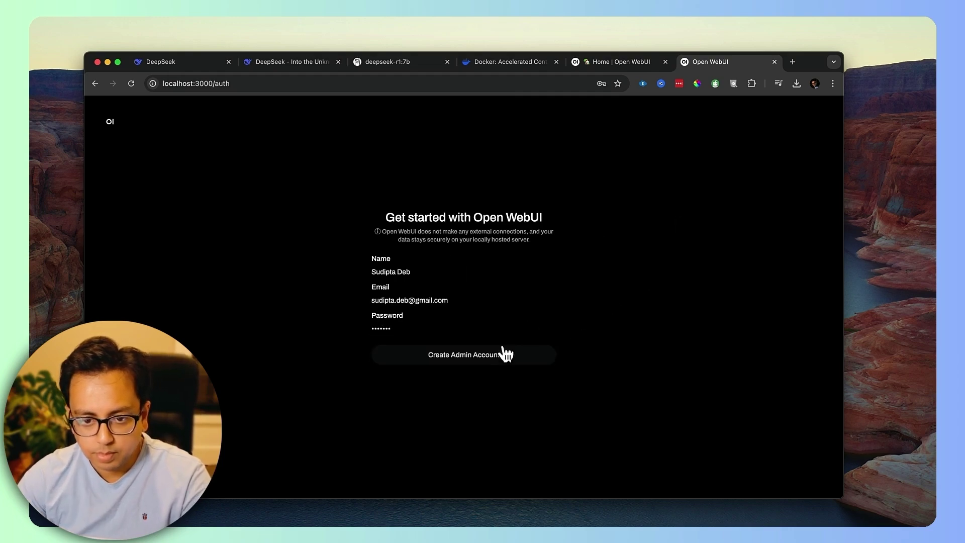
{"action": "left_click", "coordinate": [505, 354]}
{"action": "left_click", "coordinate": [647, 414]}
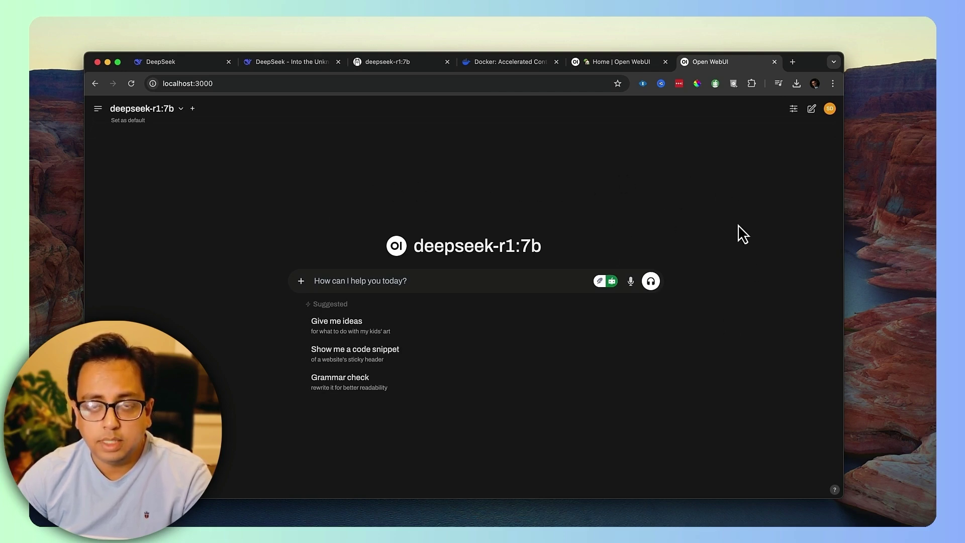
With deepseek-r1:7b selected, ask 'What will happen if I multiply 100 by 0?' and review its reasoning.
{"action": "left_click", "coordinate": [180, 109]}
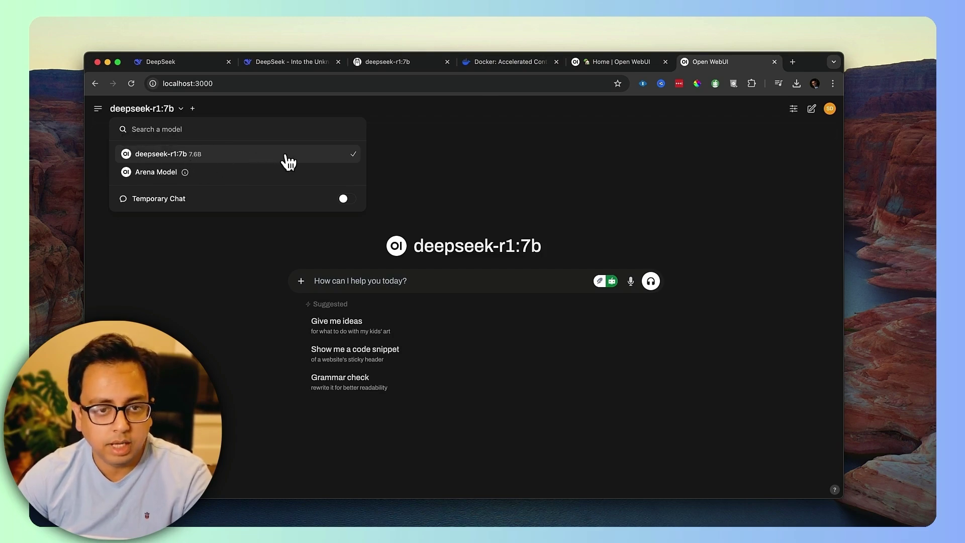
{"action": "left_click", "coordinate": [401, 284]}
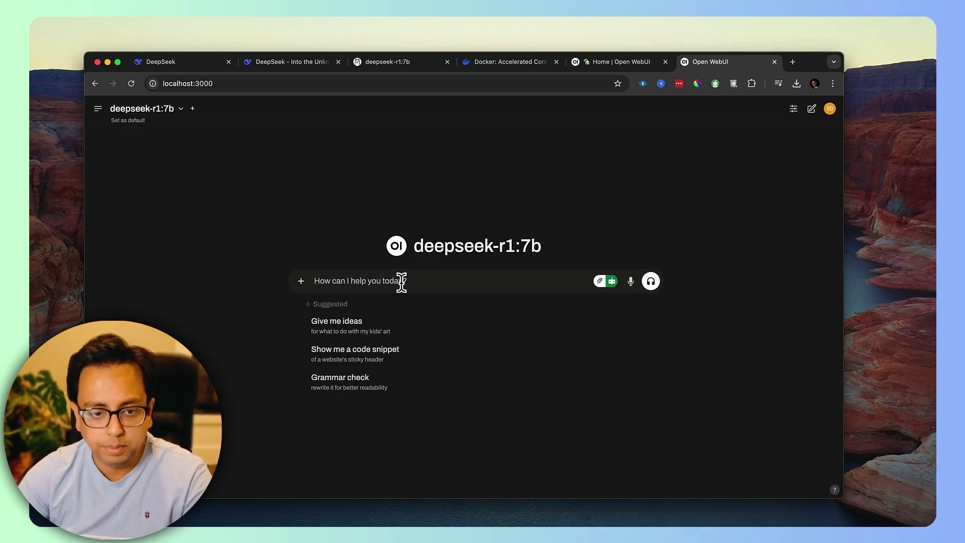
{"action": "type", "text": "What"}
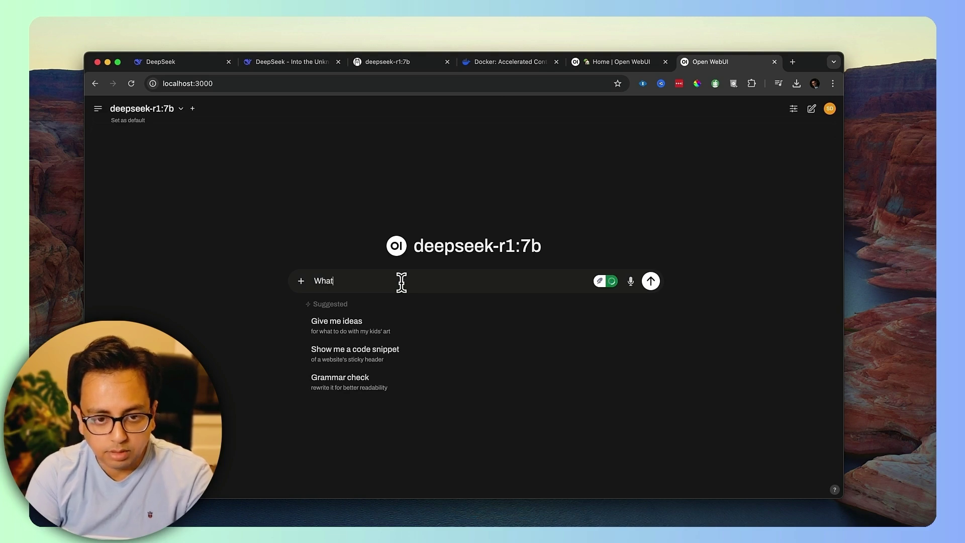
{"action": "type", "text": " will happe"}
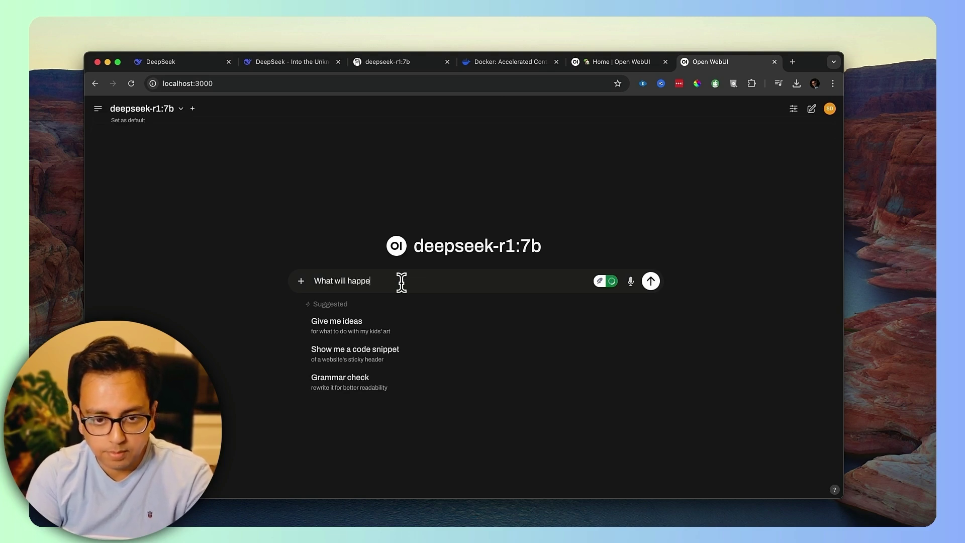
{"action": "type", "text": "n if I multipl"}
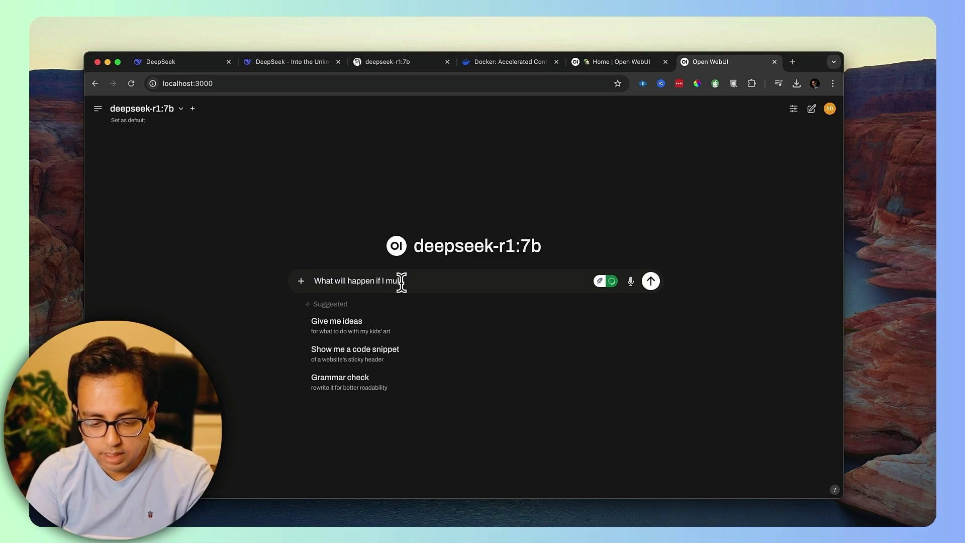
{"action": "type", "text": "y 100 by 0"}
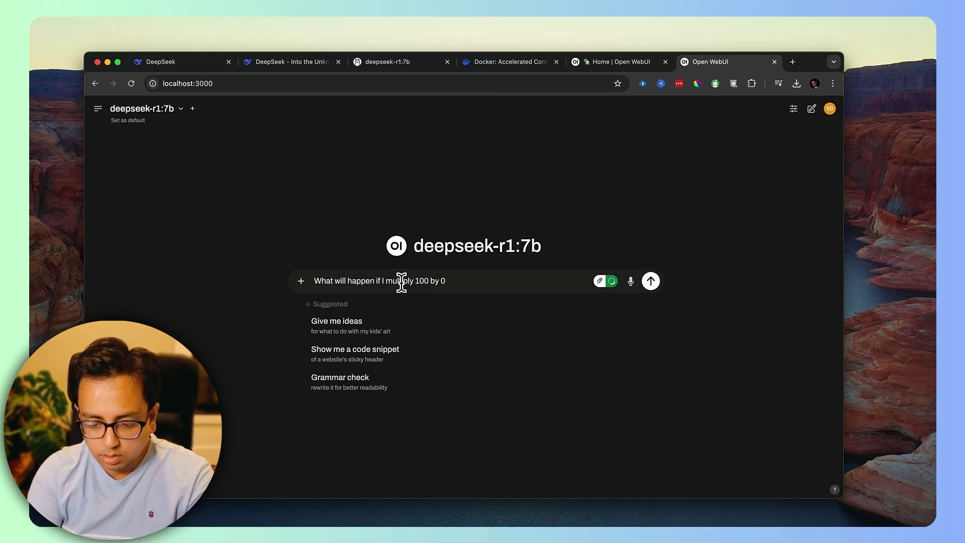
{"action": "type", "text": "?"}
{"action": "key", "text": "Return"}
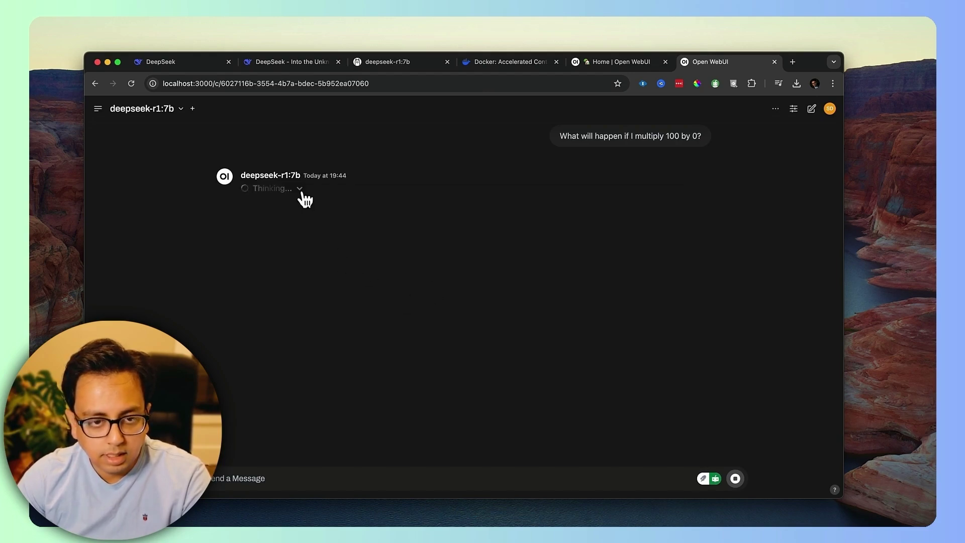
{"action": "left_click", "coordinate": [300, 189]}
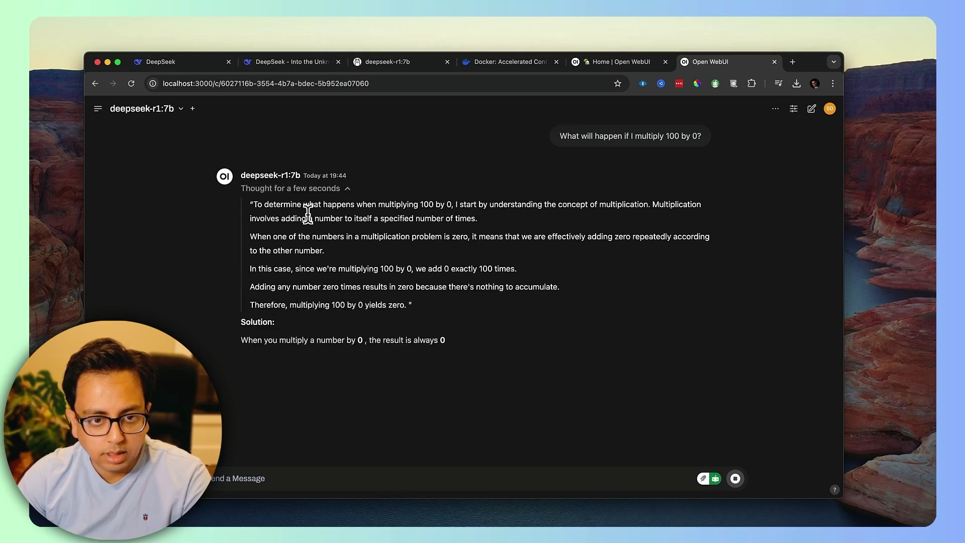
{"action": "left_click", "coordinate": [348, 190]}
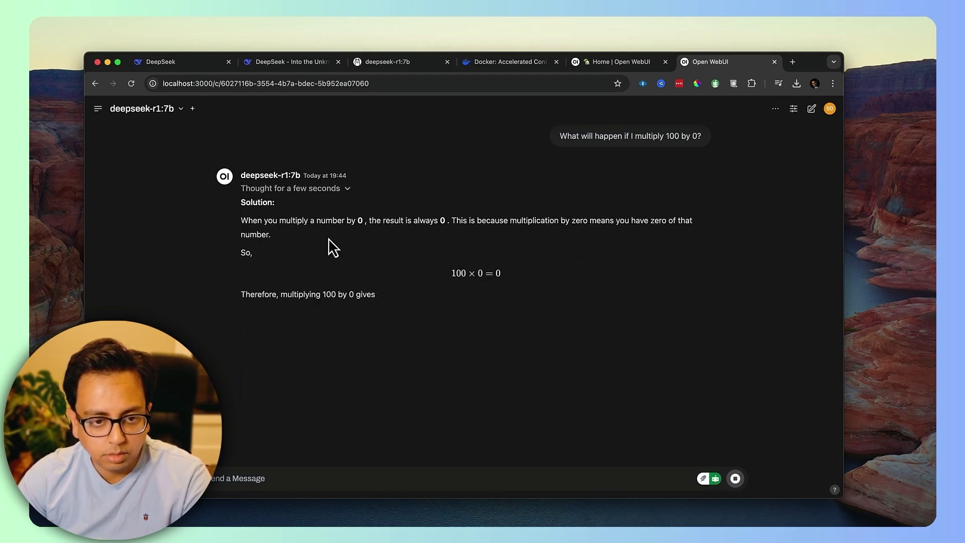